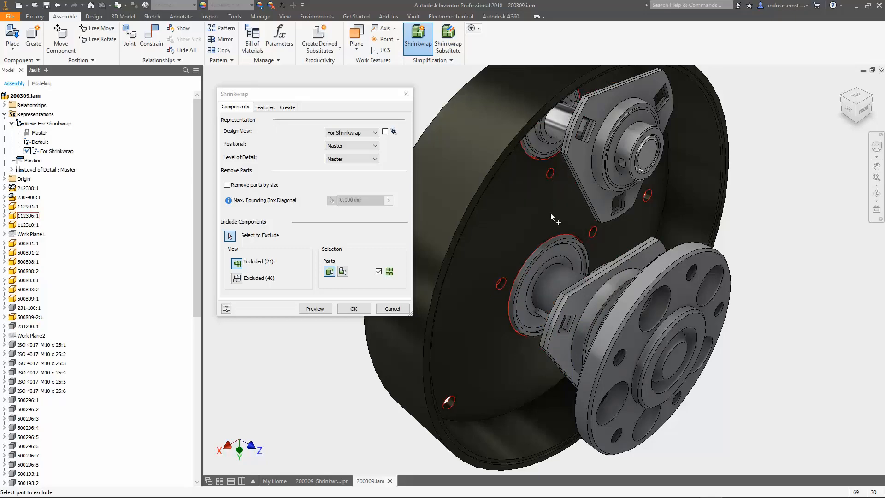
# - Move the large round cover plate from the excluded components back to the included ones, and return to the included view
pyautogui.keyDown('shift'); pyautogui.moveTo(554, 284); pyautogui.dragTo(574, 272, button='middle'); pyautogui.keyUp('shift')
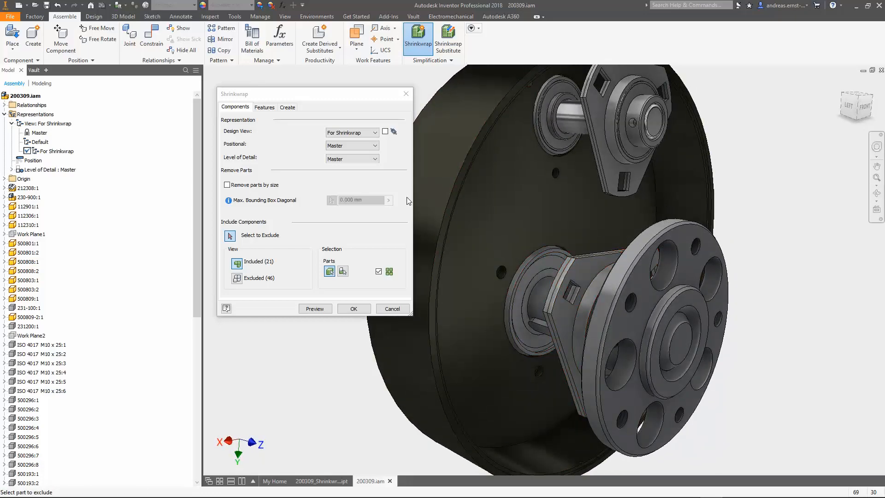
pyautogui.click(238, 277)
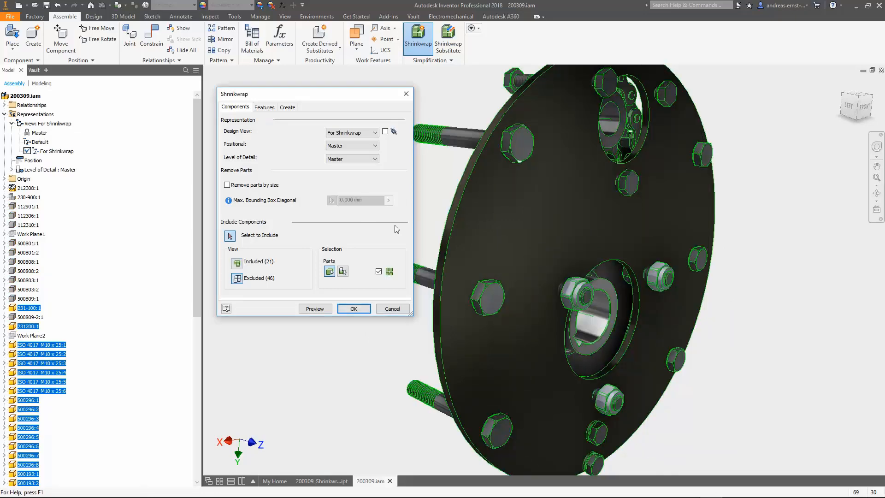
pyautogui.click(515, 200)
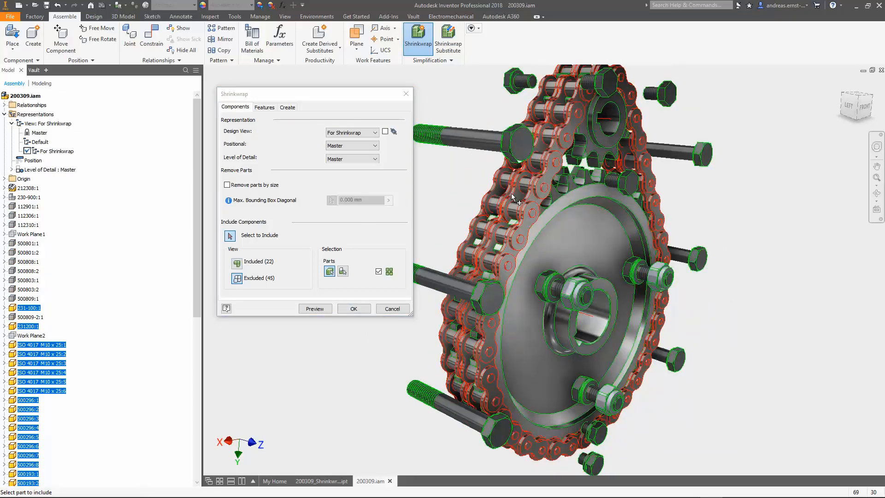
pyautogui.click(237, 263)
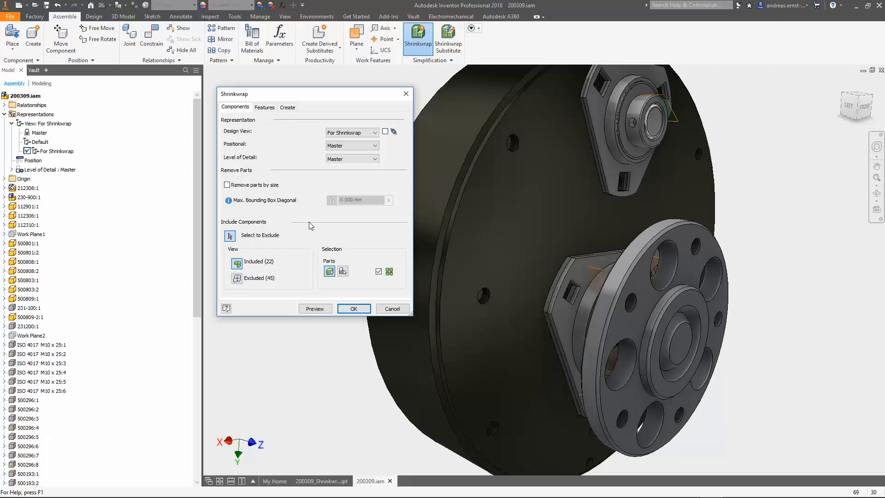
# - Set the shrinkwrap to remove all holes and preview the simplified assembly
pyautogui.click(264, 107)
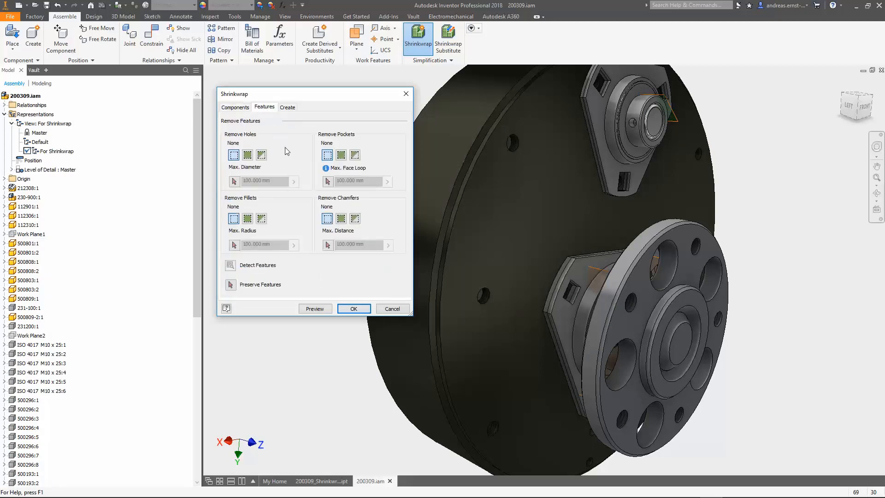
pyautogui.click(246, 155)
pyautogui.click(329, 308)
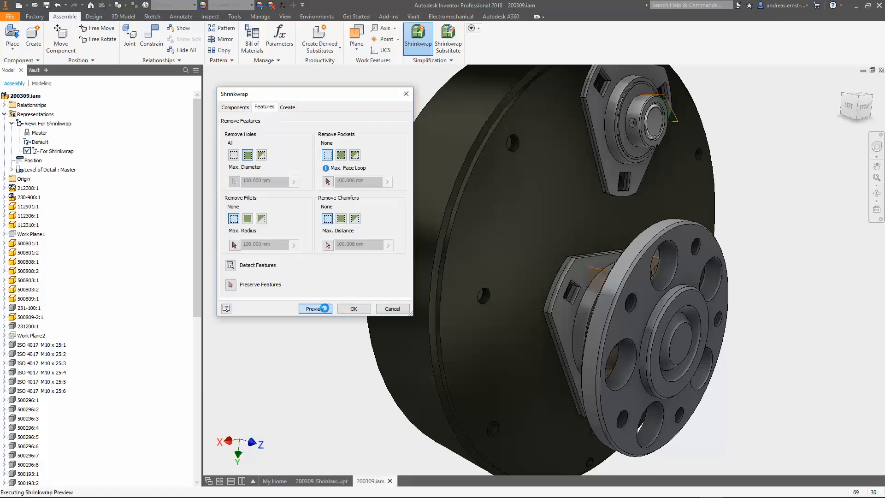
pyautogui.click(877, 194)
pyautogui.moveTo(544, 291); pyautogui.dragTo(562, 298)
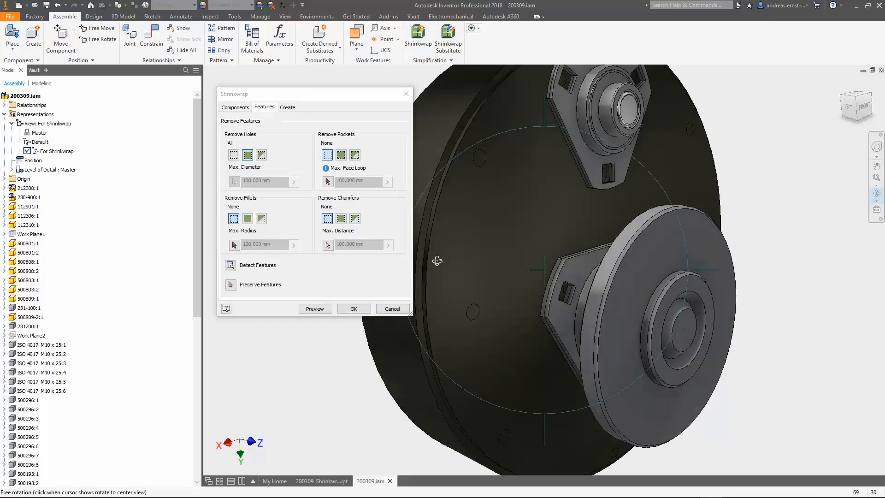
# - Set hole removal to None, preview the shrinkwrap with its holes kept, and restore the home view
pyautogui.click(233, 155)
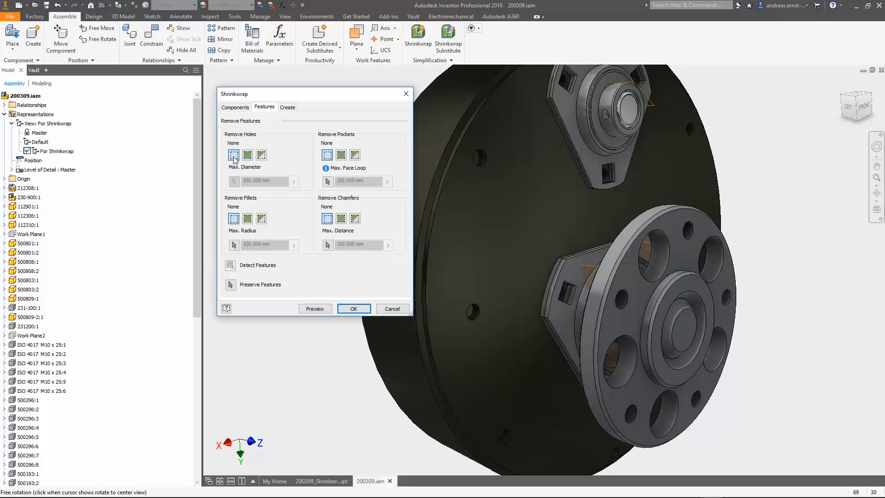
pyautogui.click(323, 310)
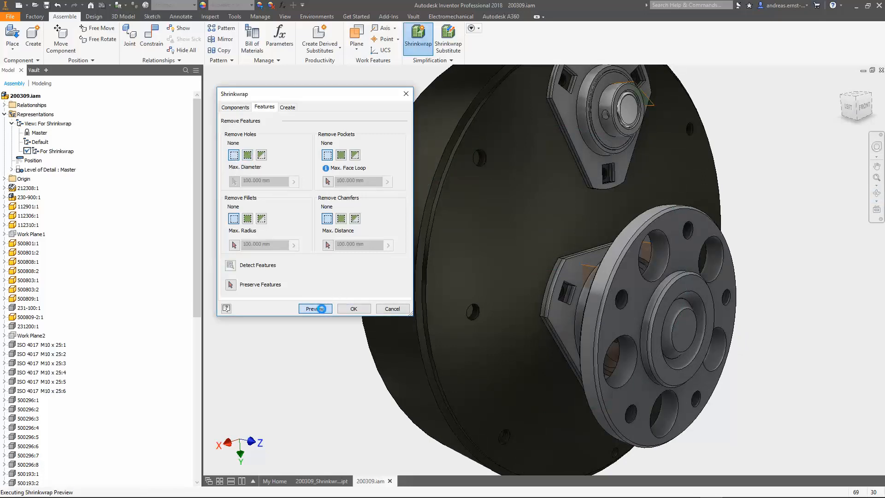
pyautogui.click(876, 192)
pyautogui.moveTo(594, 278); pyautogui.dragTo(687, 289)
pyautogui.moveTo(625, 282); pyautogui.dragTo(590, 294)
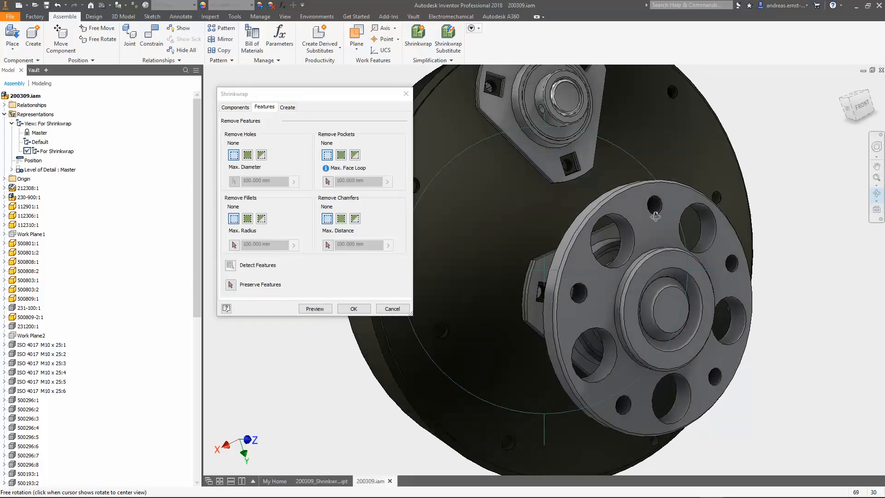
pyautogui.rightClick(489, 247)
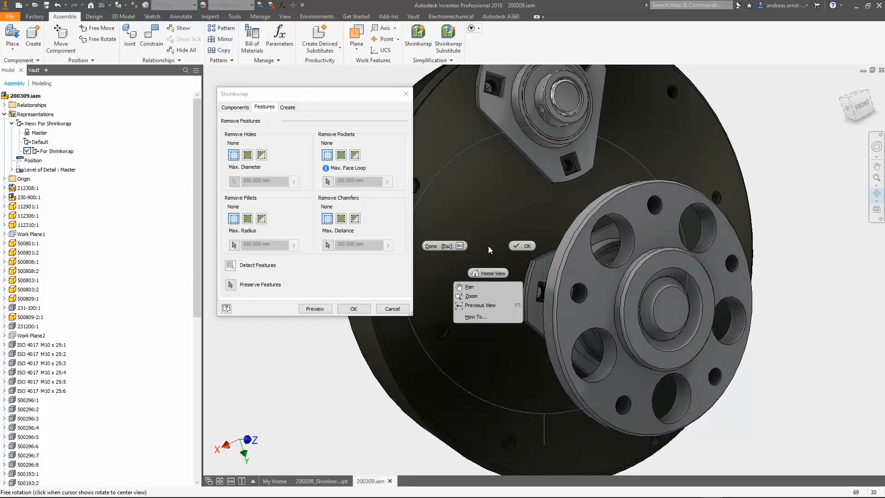
pyautogui.click(493, 273)
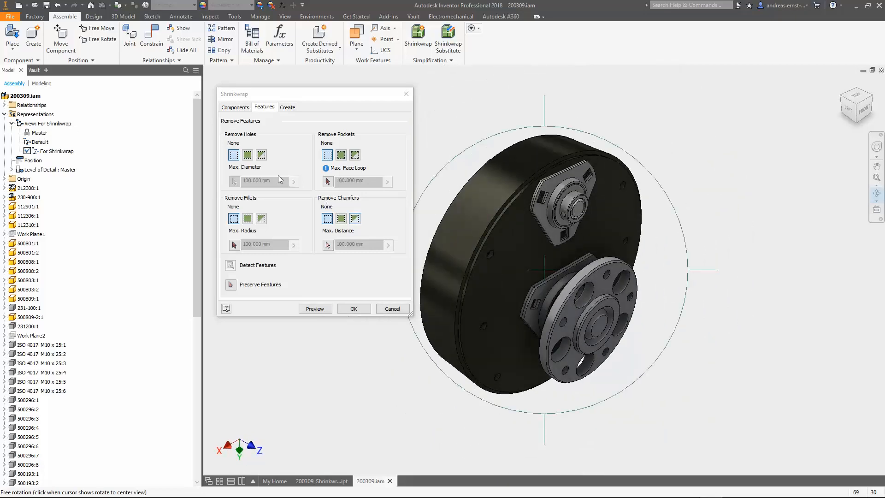
# - Limit hole removal to a 5 mm maximum diameter, taken from the small hole in the upper bearing's collar, and preview the result
pyautogui.click(261, 155)
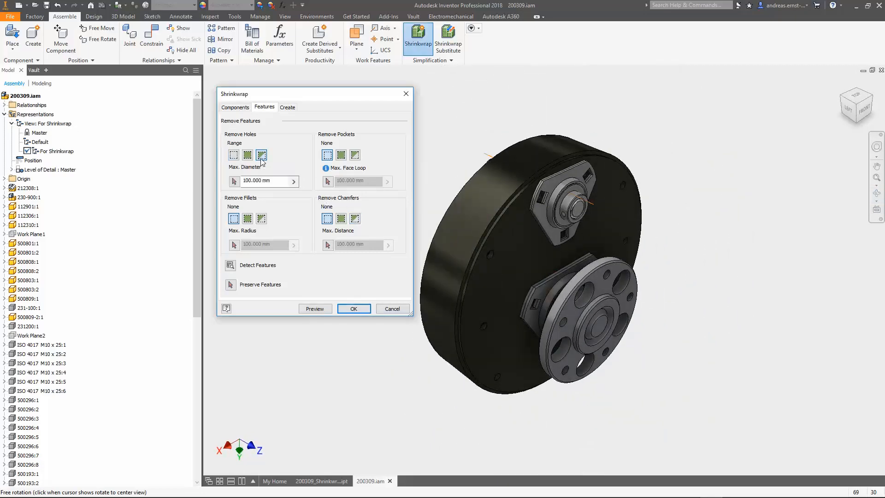
pyautogui.click(235, 181)
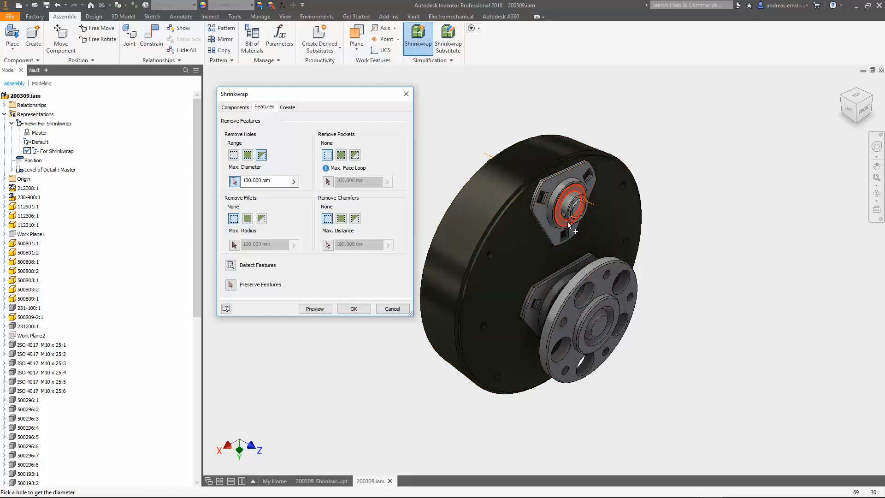
pyautogui.scroll(5, 566, 223)
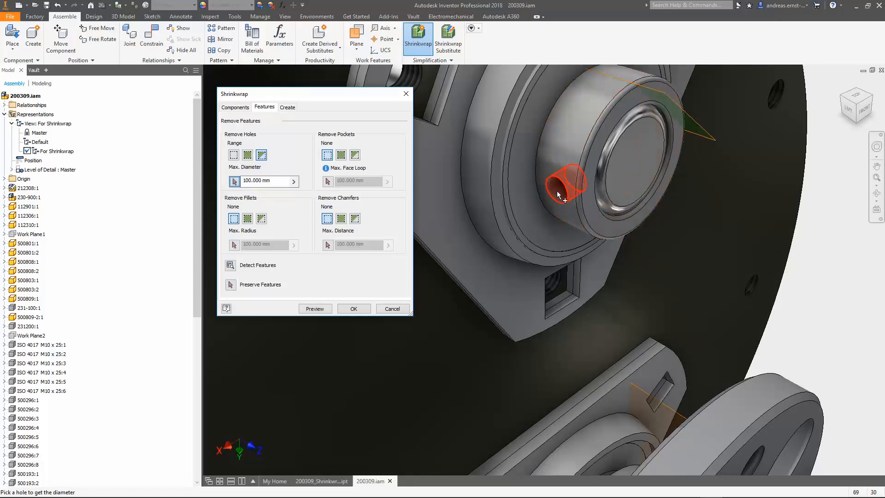
pyautogui.click(559, 195)
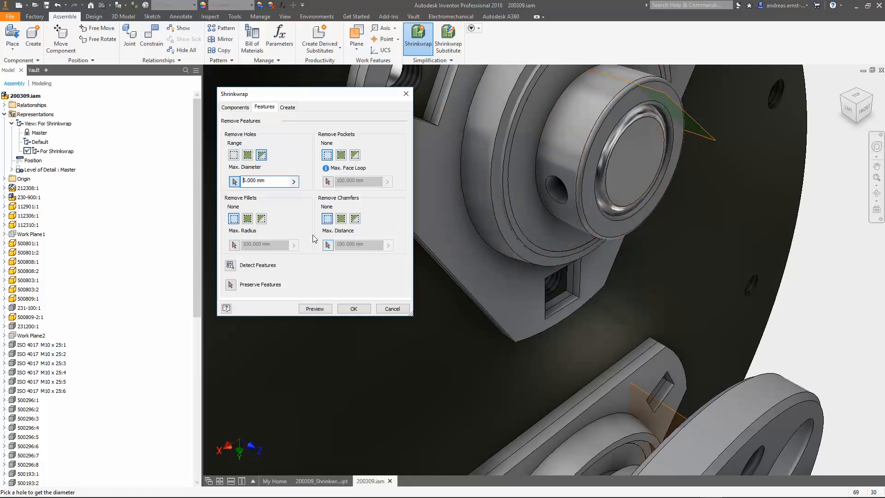
pyautogui.moveTo(275, 185); pyautogui.dragTo(225, 185)
pyautogui.click(323, 308)
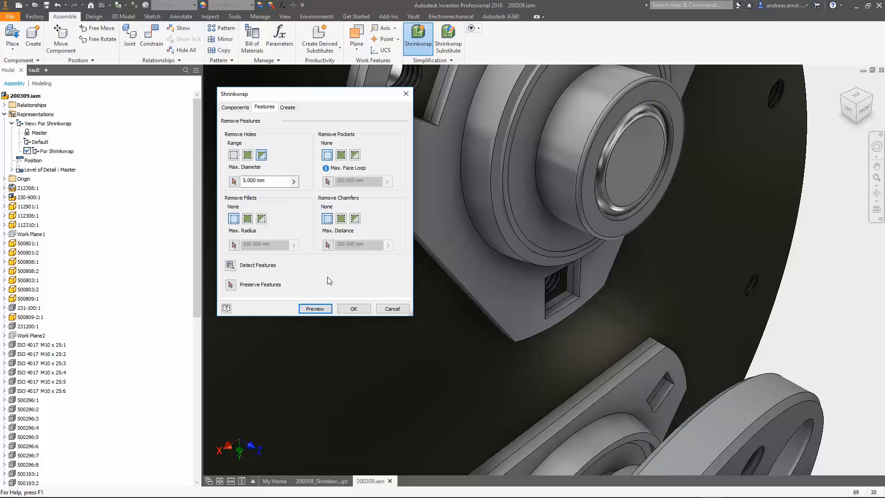
pyautogui.scroll(-3, 561, 317)
pyautogui.click(876, 193)
pyautogui.moveTo(560, 341); pyautogui.dragTo(592, 256)
pyautogui.rightClick(592, 257)
pyautogui.click(589, 283)
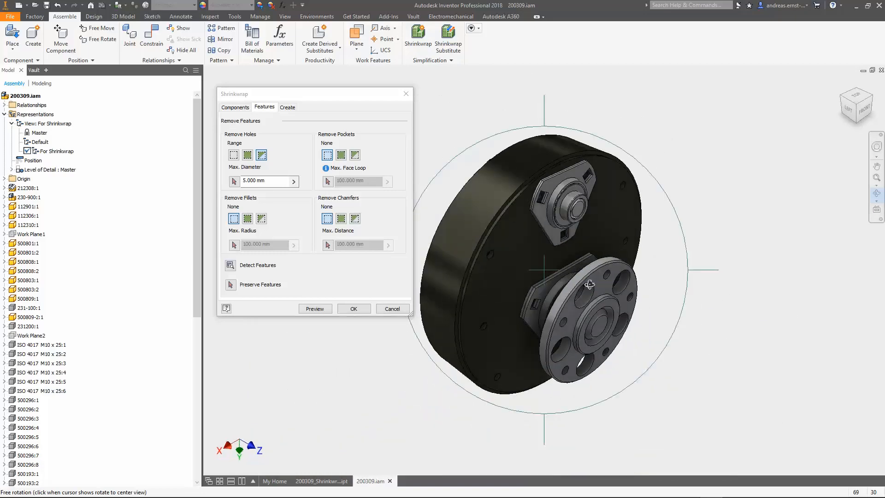
# - Set hole removal to All and detect the holes that the shrinkwrap will remove
pyautogui.click(248, 157)
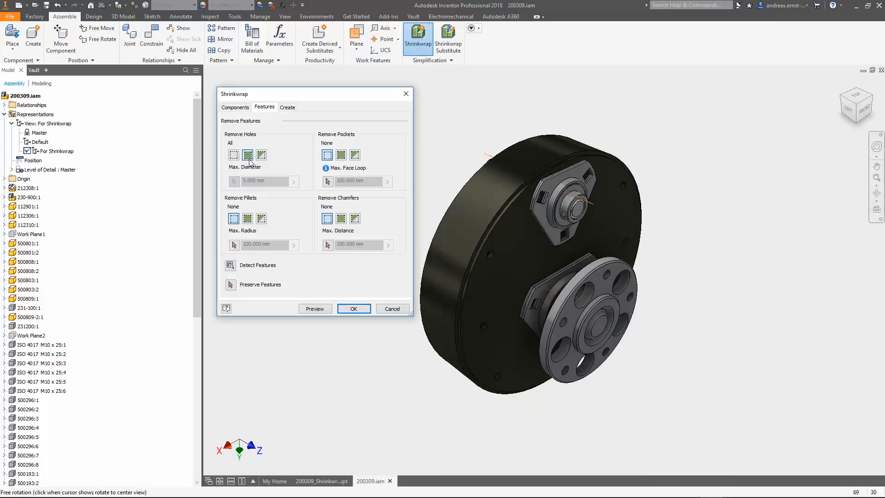
pyautogui.click(315, 309)
pyautogui.click(231, 265)
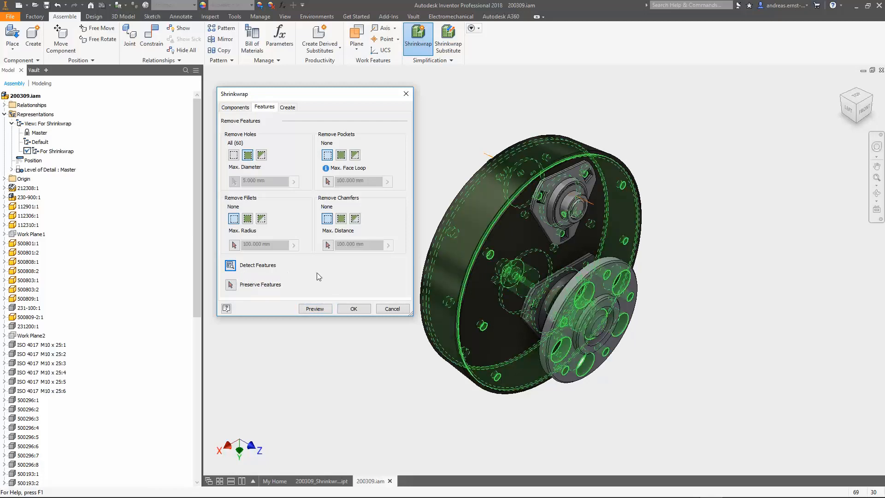
# - Preserve the five small bolt holes in the lower flange from removal
pyautogui.click(232, 285)
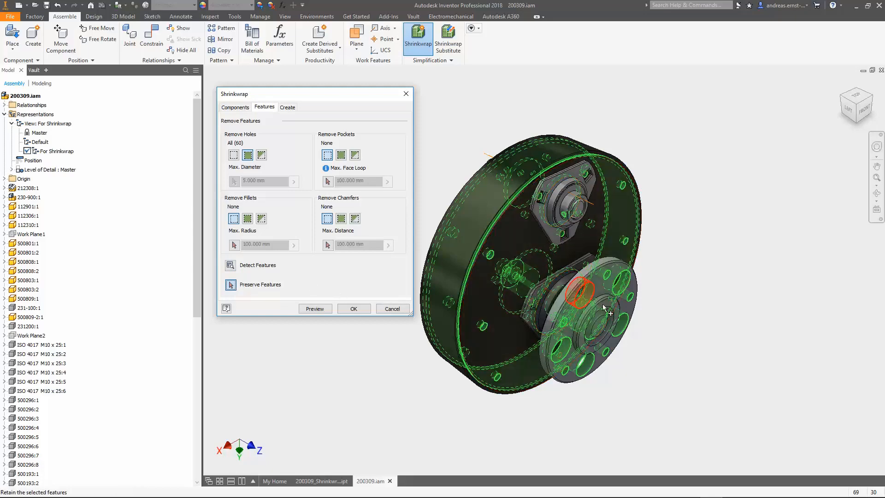
pyautogui.scroll(-3, 581, 276)
pyautogui.click(598, 256)
pyautogui.click(646, 300)
pyautogui.click(599, 402)
pyautogui.click(516, 448)
pyautogui.click(508, 354)
# - Preserve the two counterbored holes in the end face of the lower shaft on the assembly's back side
pyautogui.click(878, 197)
pyautogui.moveTo(569, 313); pyautogui.dragTo(717, 329)
pyautogui.rightClick(677, 298)
pyautogui.click(619, 298)
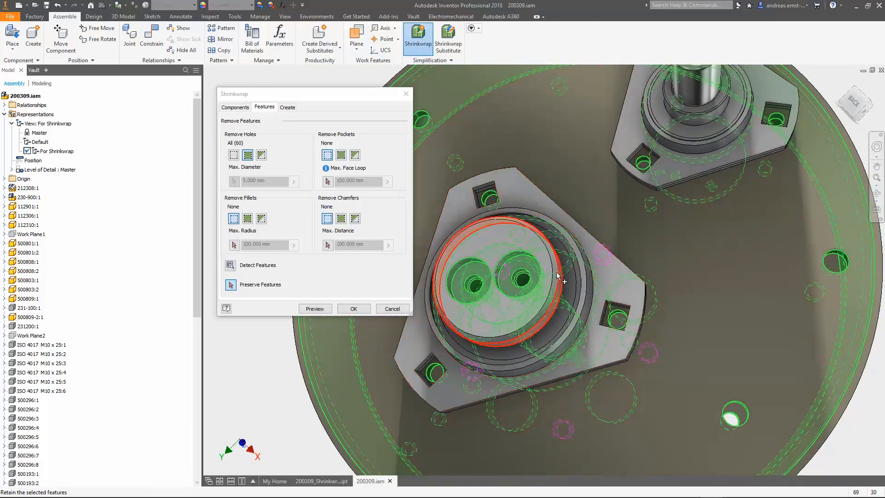
pyautogui.click(520, 278)
pyautogui.click(470, 282)
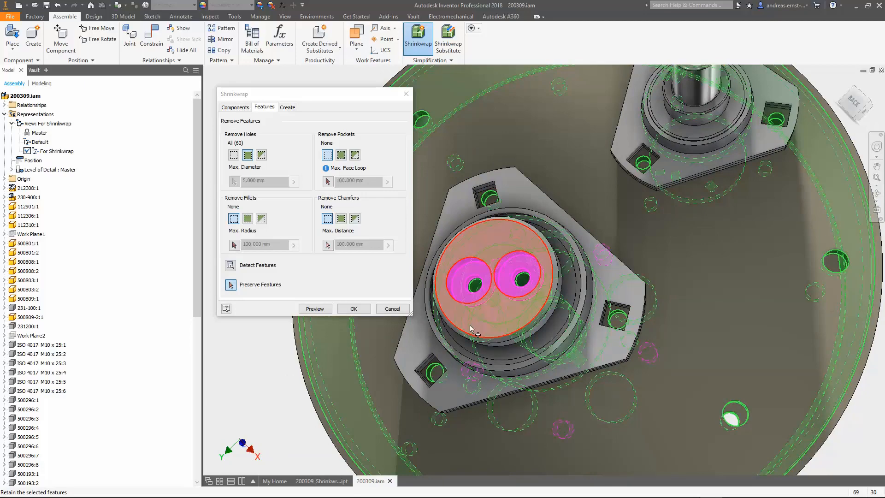
# - Preview the shrinkwrap and inspect the preserved holes in the lower flange
pyautogui.click(877, 196)
pyautogui.moveTo(626, 294); pyautogui.dragTo(511, 289)
pyautogui.rightClick(530, 271)
pyautogui.click(490, 271)
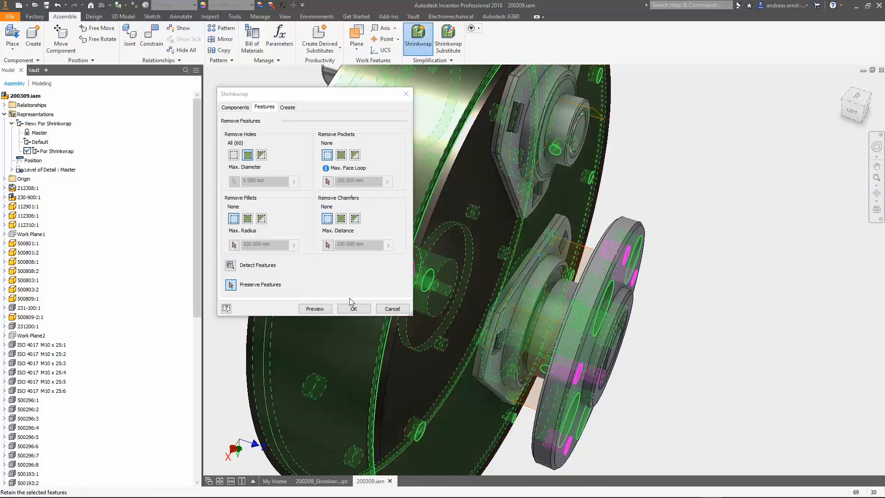
pyautogui.click(320, 309)
pyautogui.click(877, 194)
pyautogui.moveTo(659, 257); pyautogui.dragTo(616, 257)
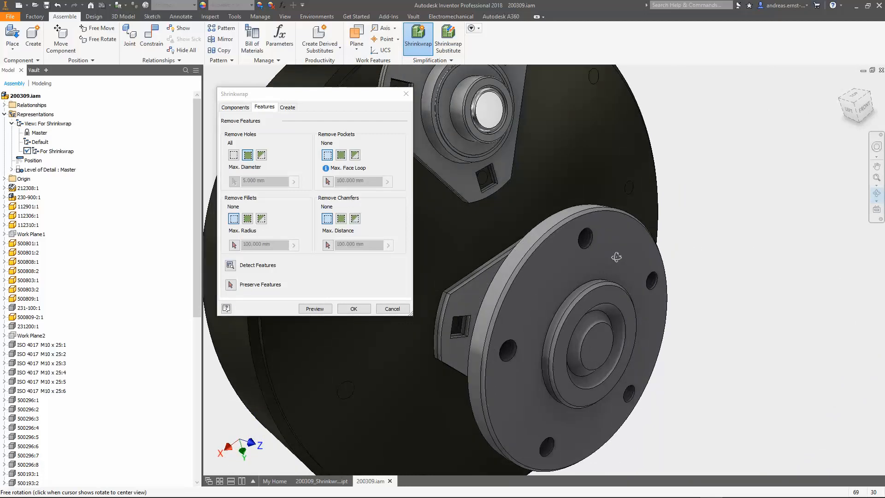
# - Set pocket removal to Range with a 44 mm maximum face loop, taken from a square pocket in the upper bearing plate, and preview it
pyautogui.click(358, 158)
pyautogui.click(329, 182)
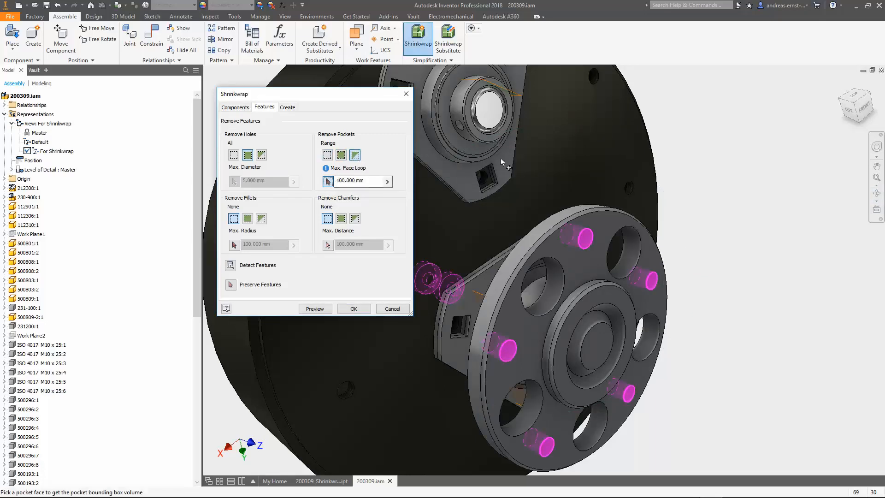
pyautogui.scroll(5, 500, 162)
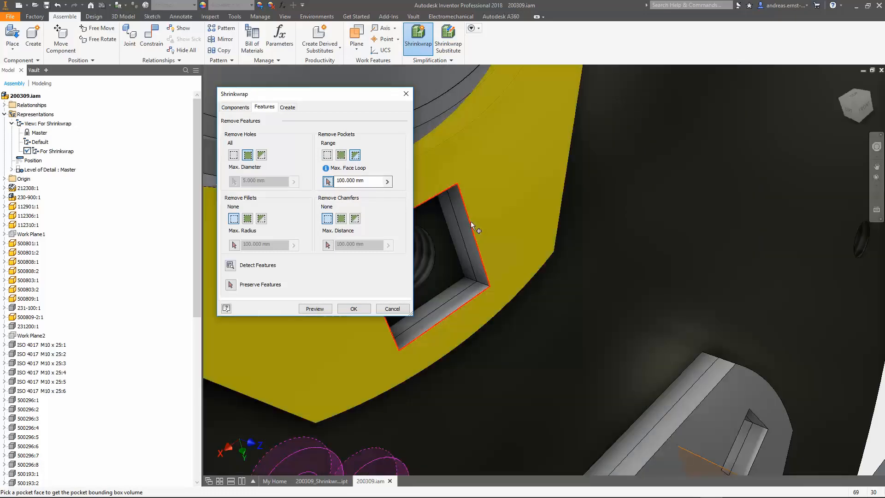
pyautogui.click(470, 223)
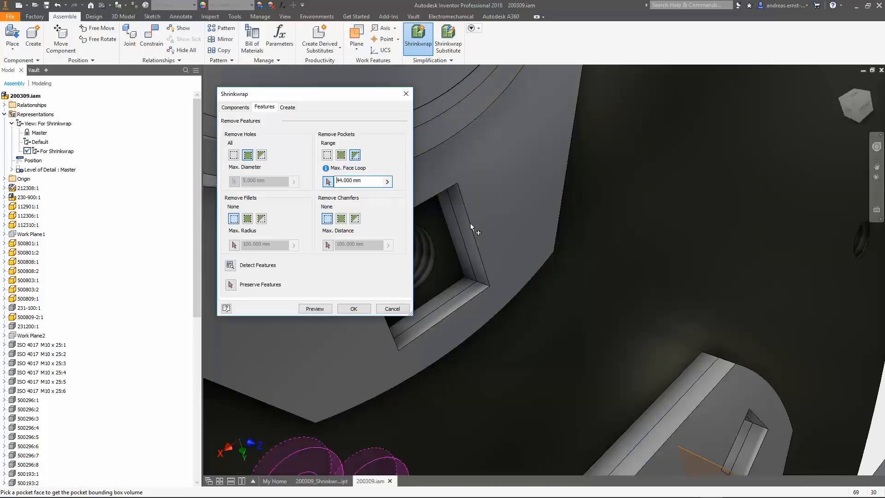
pyautogui.click(326, 310)
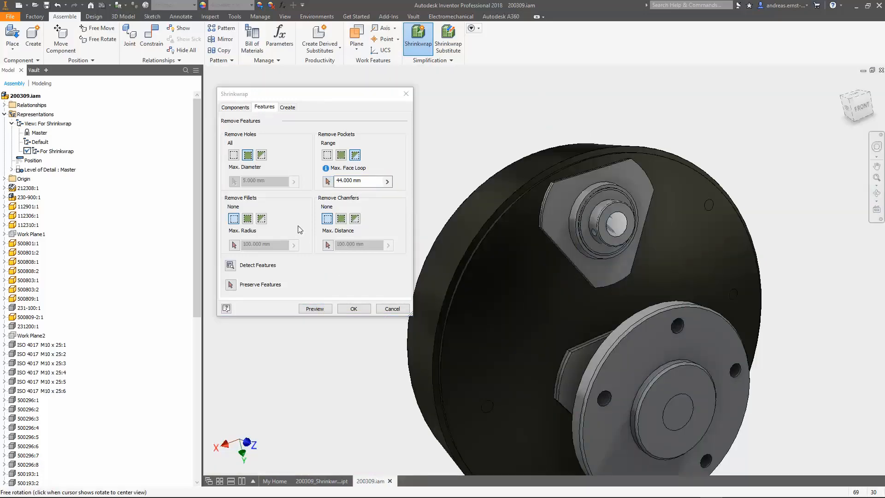
# - Set fillet removal to All, preview the shrinkwrap, and inspect the upper shaft and bearing housing
pyautogui.click(251, 222)
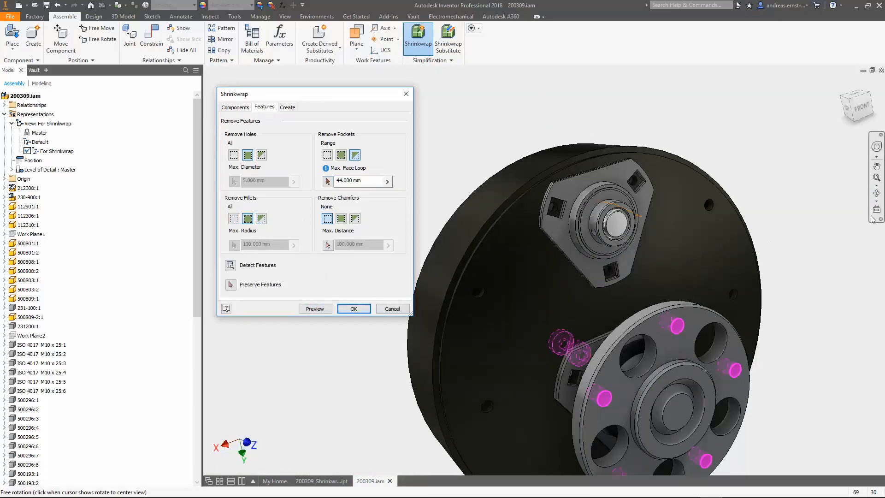
pyautogui.scroll(3, 613, 221)
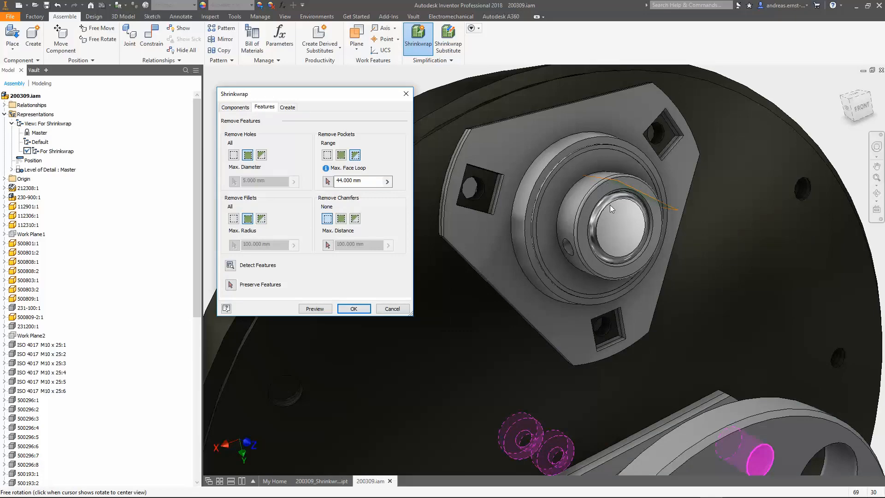
pyautogui.click(314, 309)
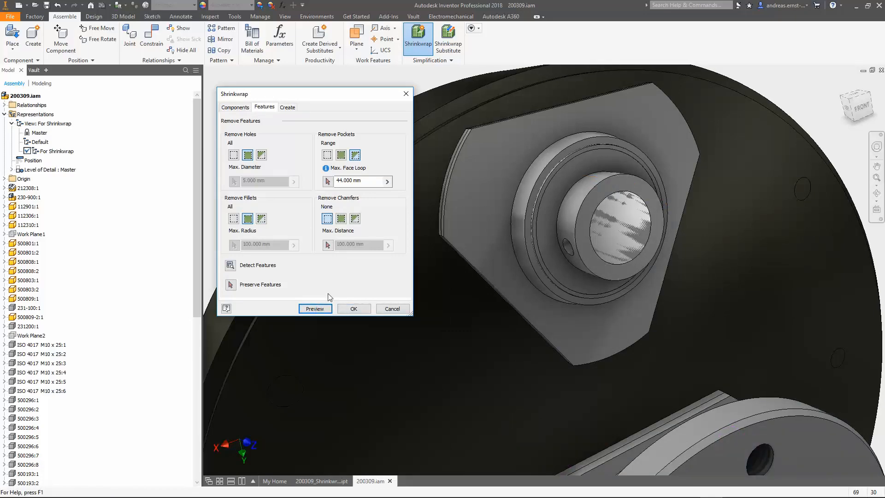
pyautogui.click(879, 196)
pyautogui.moveTo(536, 275); pyautogui.dragTo(675, 287)
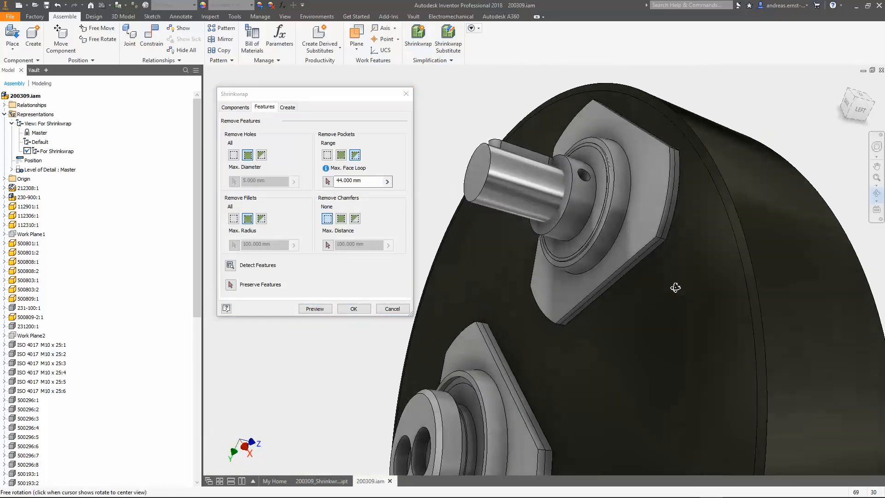
pyautogui.rightClick(598, 283)
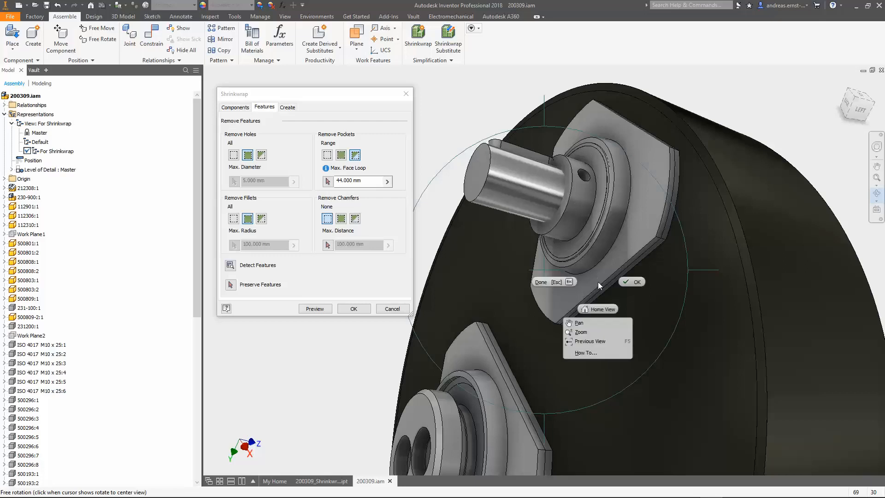
pyautogui.click(634, 283)
# - Set chamfer removal to All, preview the shrinkwrap, and inspect the simplified model from the front
pyautogui.click(341, 219)
pyautogui.click(322, 308)
pyautogui.click(876, 193)
pyautogui.moveTo(617, 282); pyautogui.dragTo(624, 306)
pyautogui.rightClick(624, 306)
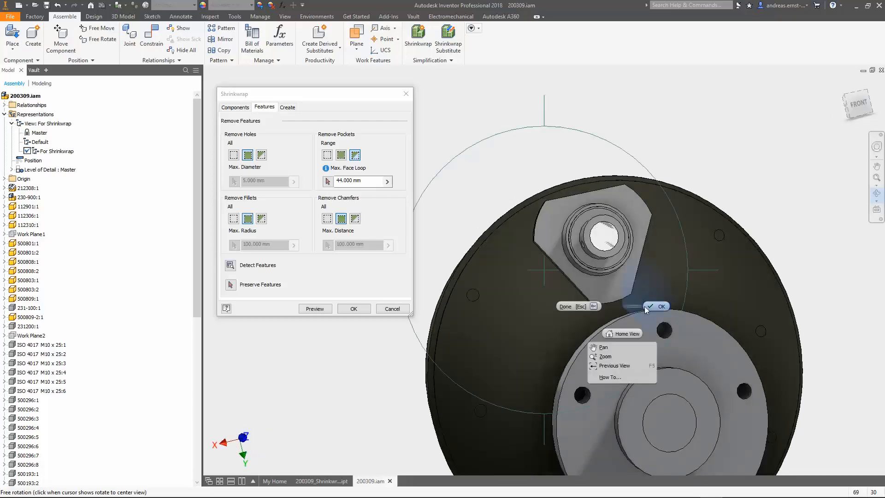
# - Generate the shrinkwrap part with the chosen removal settings and rotate the resulting part to inspect it
pyautogui.click(655, 307)
pyautogui.click(354, 309)
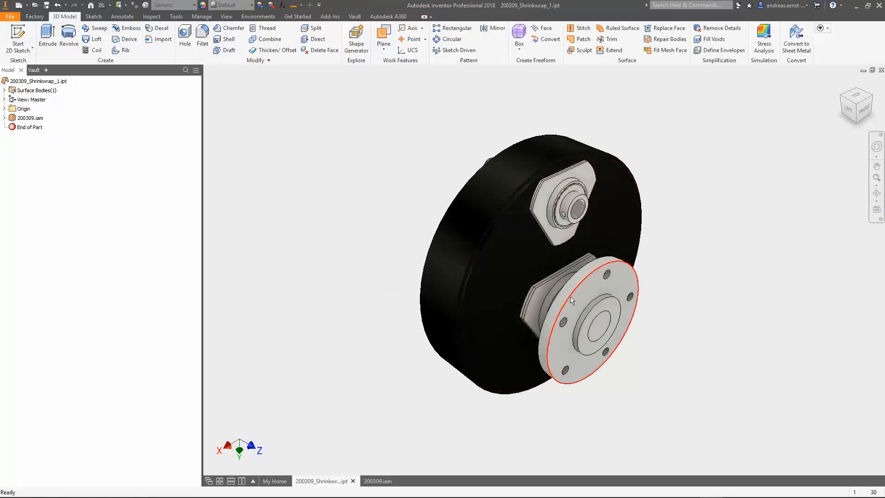
pyautogui.scroll(-3, 572, 299)
pyautogui.click(877, 193)
pyautogui.moveTo(514, 286); pyautogui.dragTo(605, 289)
pyautogui.rightClick(606, 289)
pyautogui.click(636, 286)
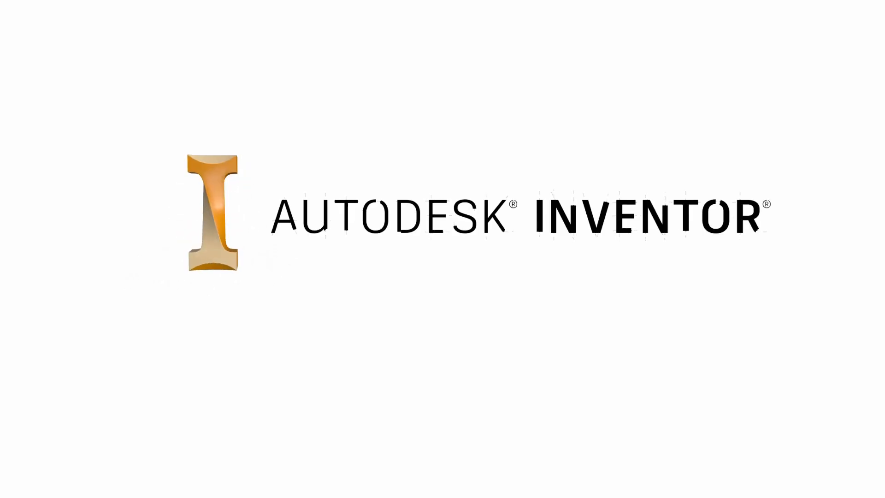
# - Configure the chassis assembly through its iLogic form with Direction set to Right and Motor set to Green
pyautogui.click(39, 359)
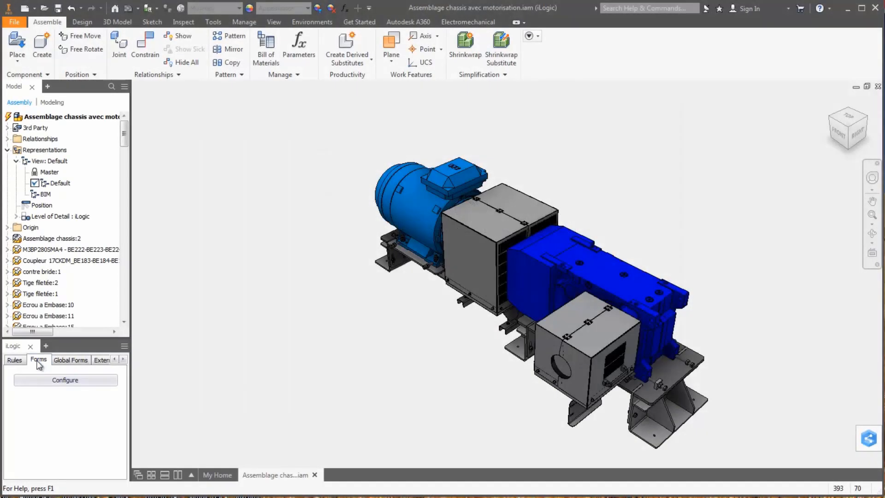
pyautogui.click(53, 382)
pyautogui.click(166, 188)
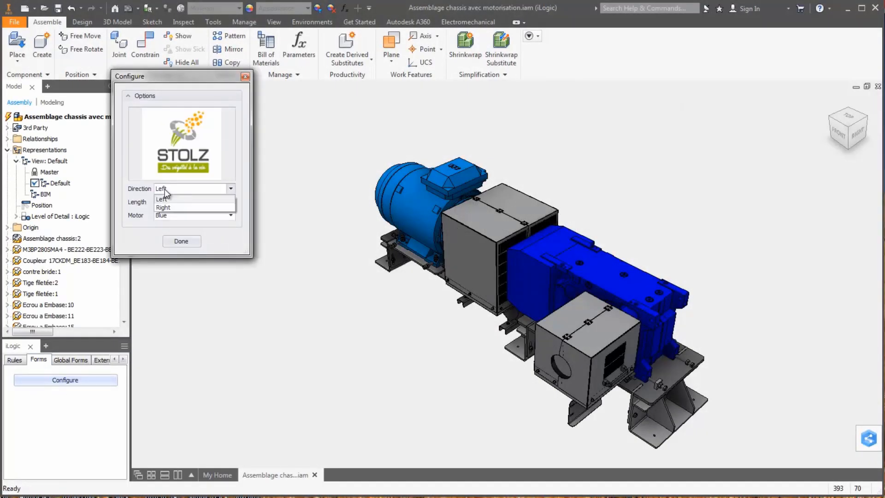
pyautogui.click(163, 208)
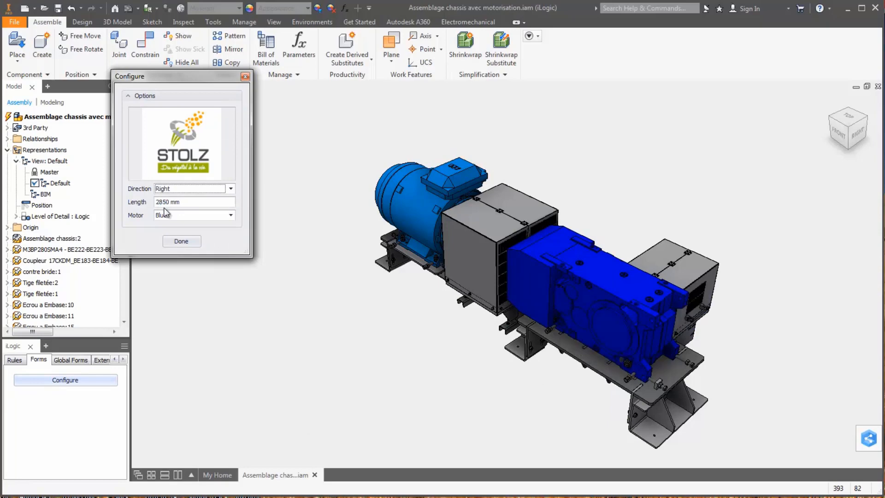
pyautogui.click(165, 214)
pyautogui.click(165, 231)
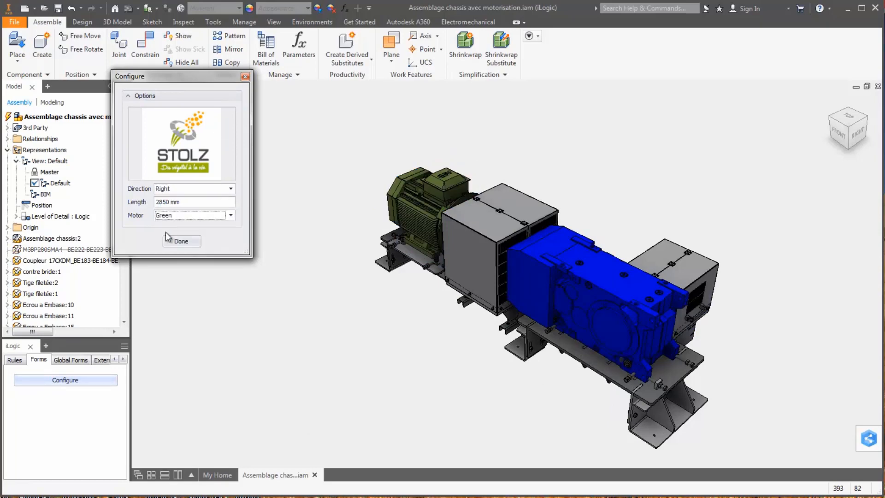
pyautogui.click(184, 241)
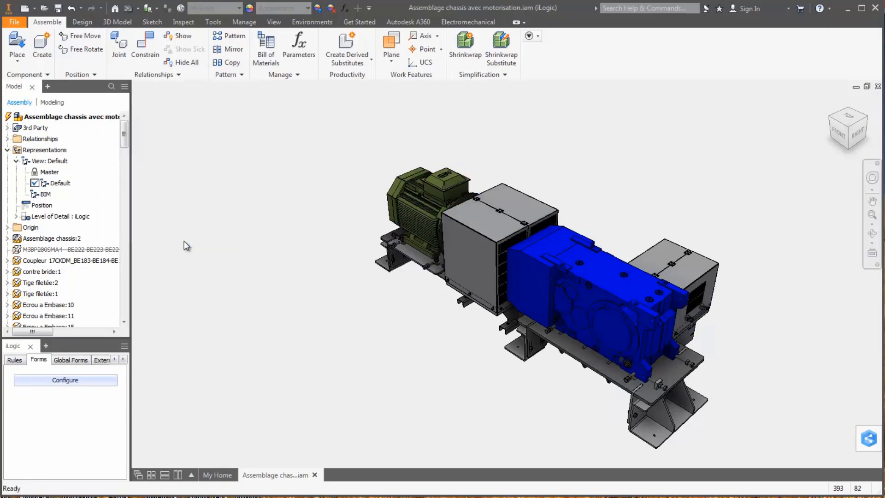
# - Start a shrinkwrap substitute in the BIM Content environment using the BIM design view, and check which components are excluded
pyautogui.click(311, 21)
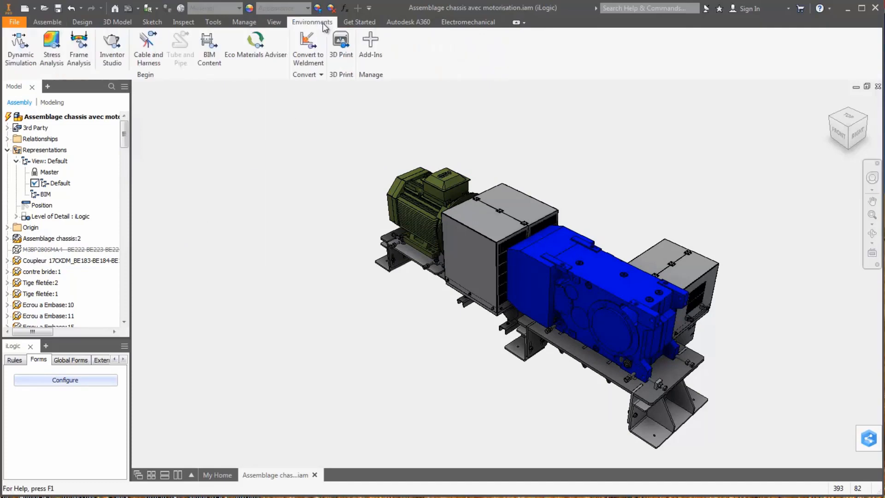
pyautogui.click(211, 51)
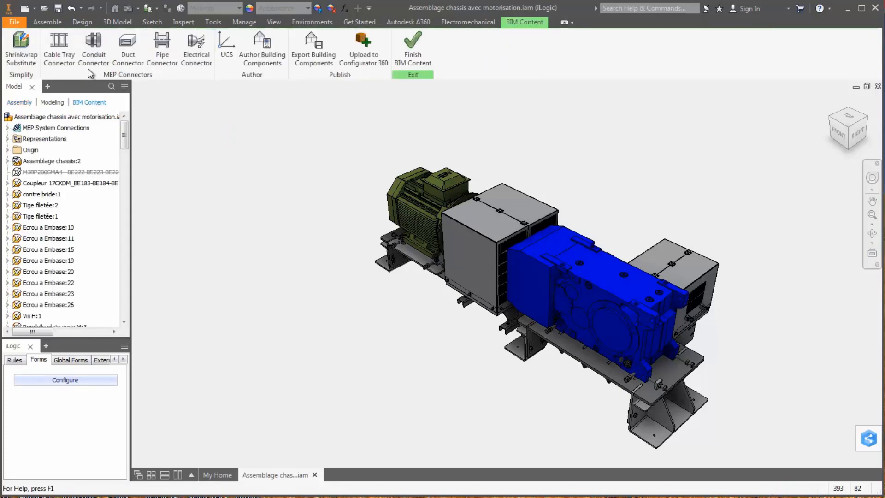
pyautogui.click(29, 56)
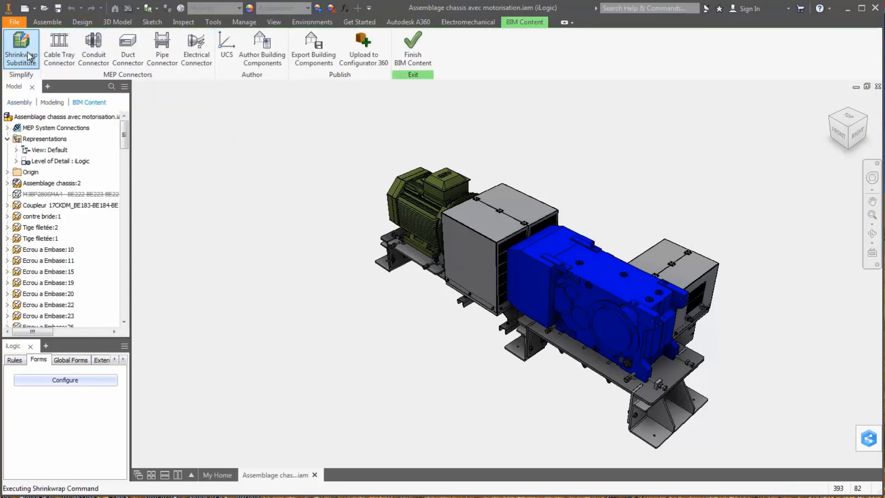
pyautogui.click(237, 130)
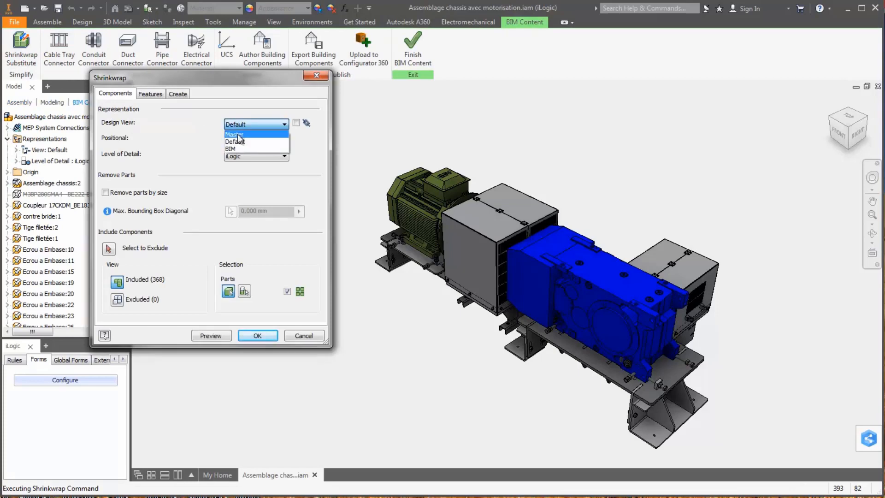
pyautogui.click(236, 152)
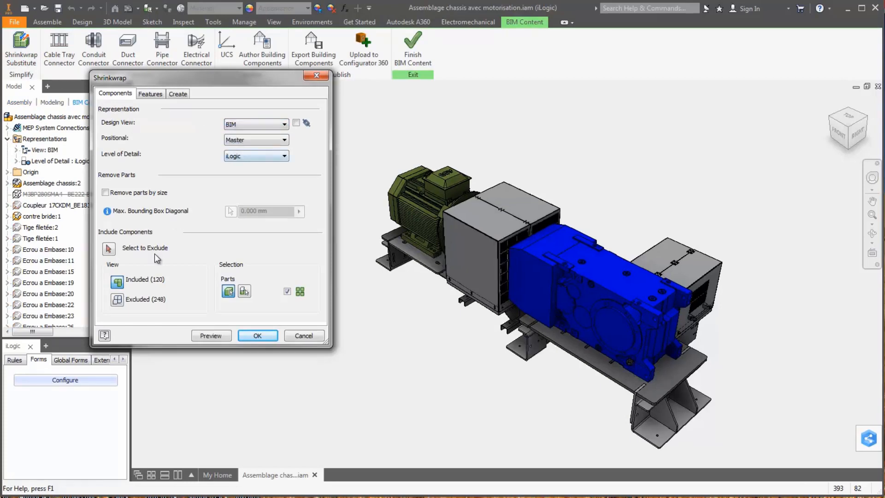
pyautogui.click(119, 300)
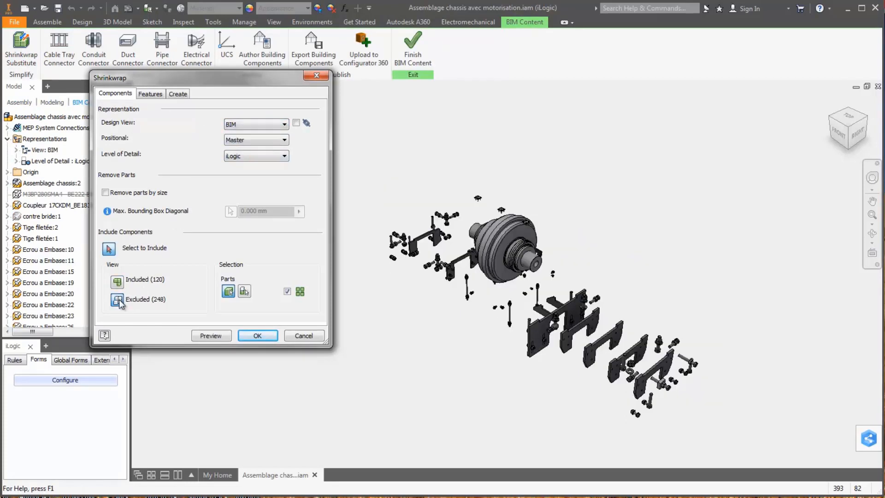
pyautogui.click(118, 282)
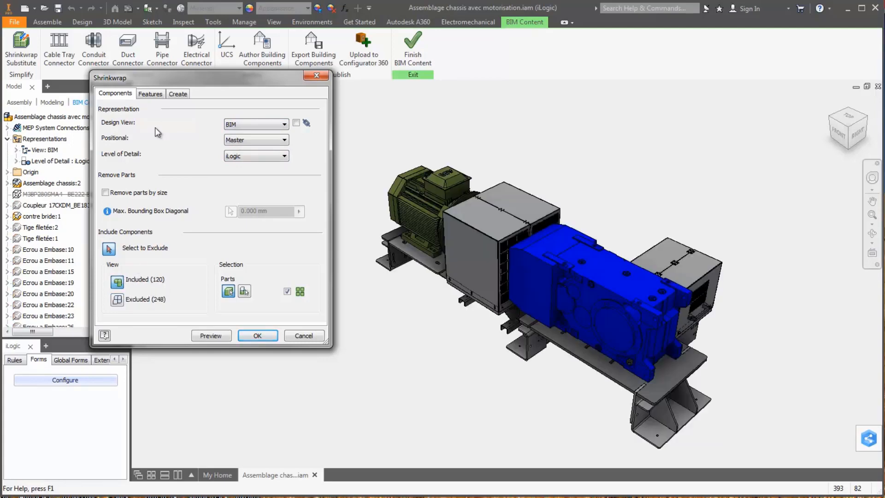
# - Set hole, pocket and fillet removal to All, detect the affected features, and create the shrinkwrap substitute
pyautogui.click(151, 94)
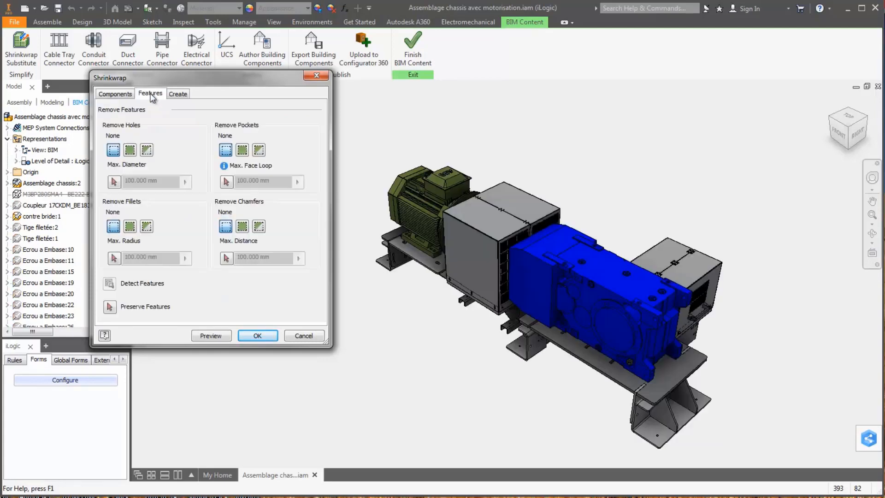
pyautogui.click(130, 150)
pyautogui.click(242, 150)
pyautogui.click(130, 227)
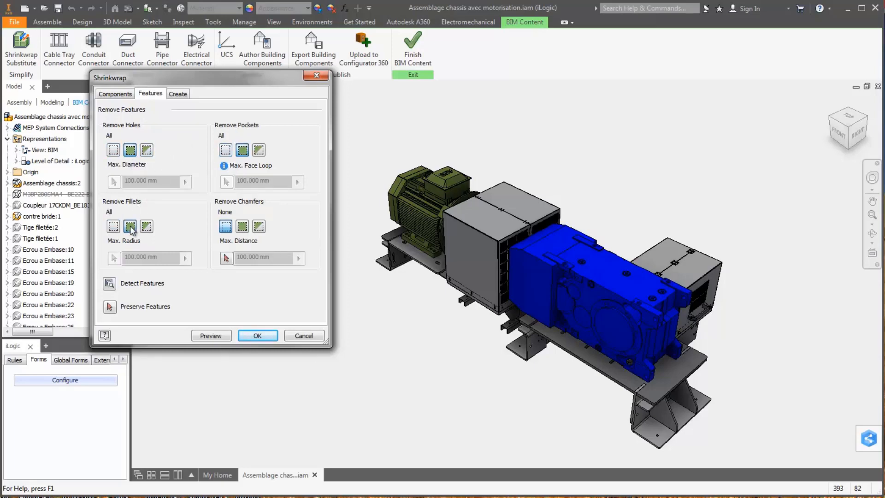
pyautogui.click(109, 283)
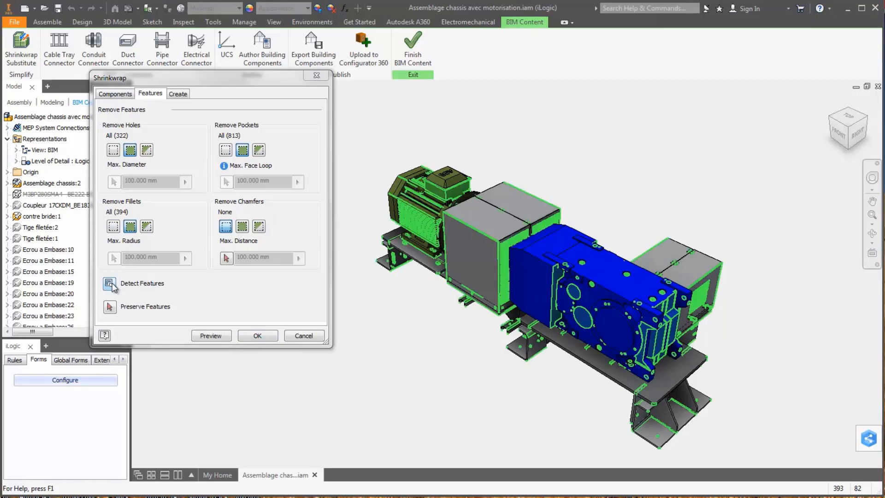
pyautogui.click(178, 94)
pyautogui.click(257, 335)
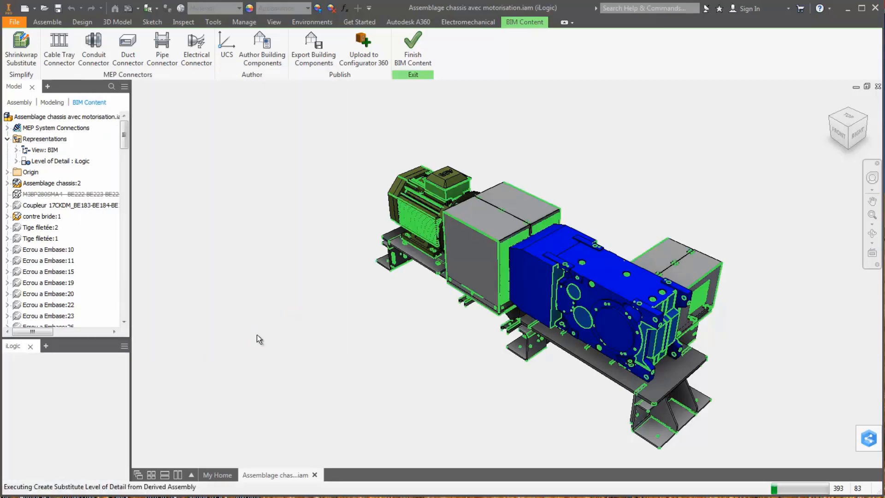
# - Start exporting the simplified assembly with Export Building Components
pyautogui.click(317, 64)
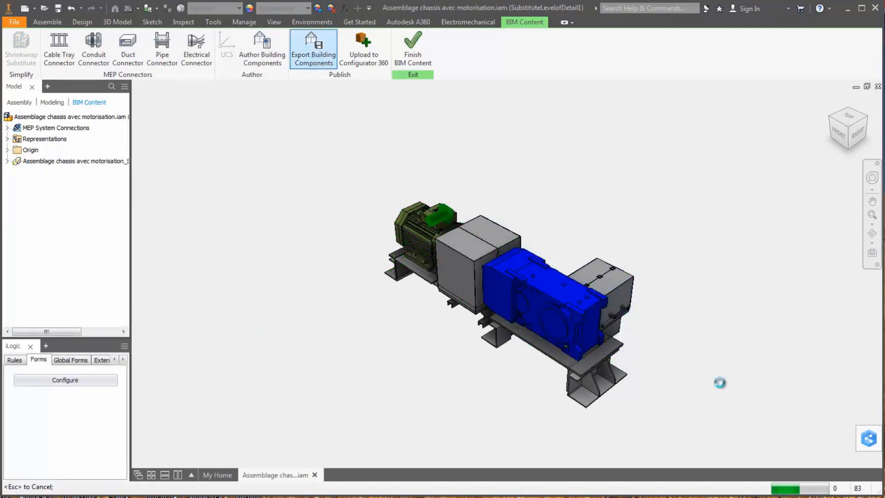
pyautogui.hotkey('alt', 'Down')
pyautogui.press('Down')
pyautogui.press('Down')
pyautogui.press('Escape')
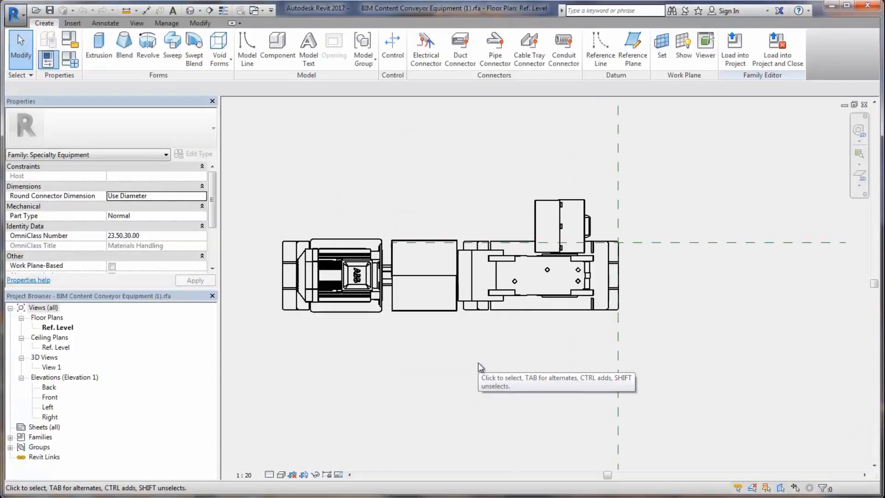
# - In Revit, inspect the conveyor family in 3D view View 1, check its OmniClass number and open its family types
pyautogui.doubleClick(54, 368)
pyautogui.keyDown('shift'); pyautogui.moveTo(744, 358); pyautogui.dragTo(665, 331, button='middle'); pyautogui.keyUp('shift')
pyautogui.moveTo(141, 236); pyautogui.dragTo(99, 239)
pyautogui.click(71, 60)
pyautogui.scroll(-3, 464, 220)
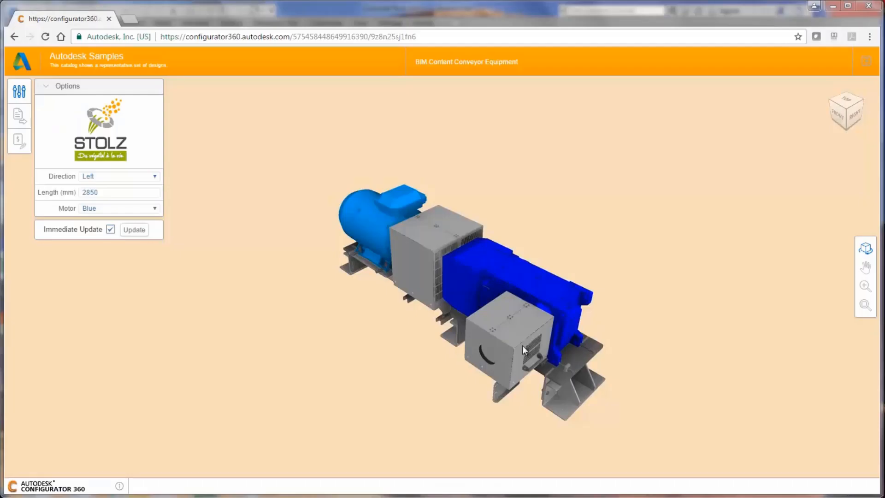
# - In Configurator 360, set the conveyor equipment's Direction to Right and Motor to Green, and return the model to its home view
pyautogui.scroll(4, 523, 347)
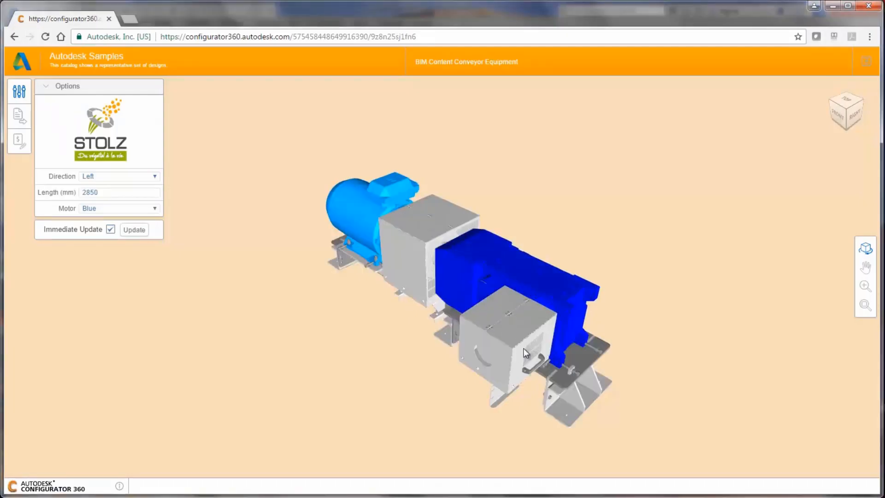
pyautogui.moveTo(553, 367); pyautogui.dragTo(535, 333)
pyautogui.click(93, 176)
pyautogui.click(92, 188)
pyautogui.click(93, 208)
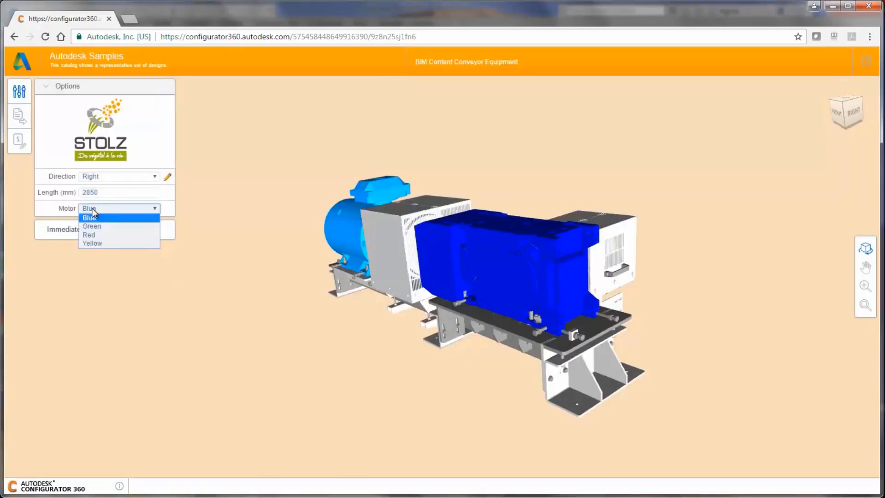
pyautogui.click(93, 225)
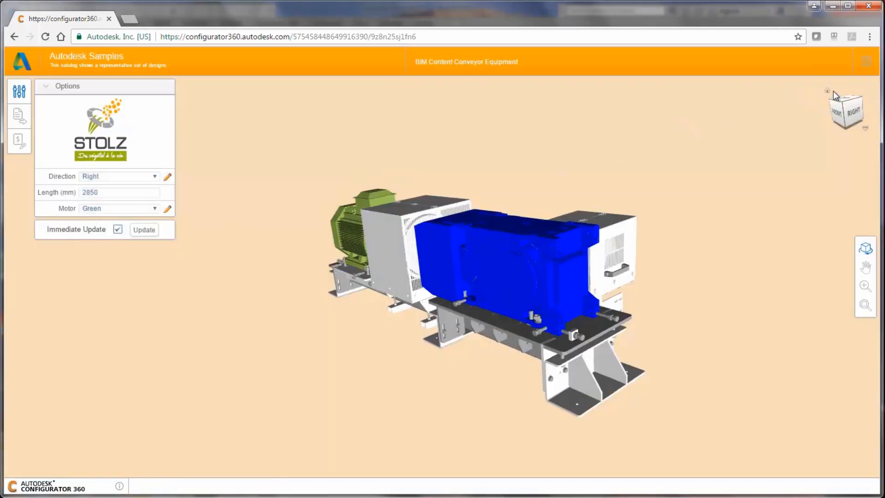
pyautogui.click(826, 91)
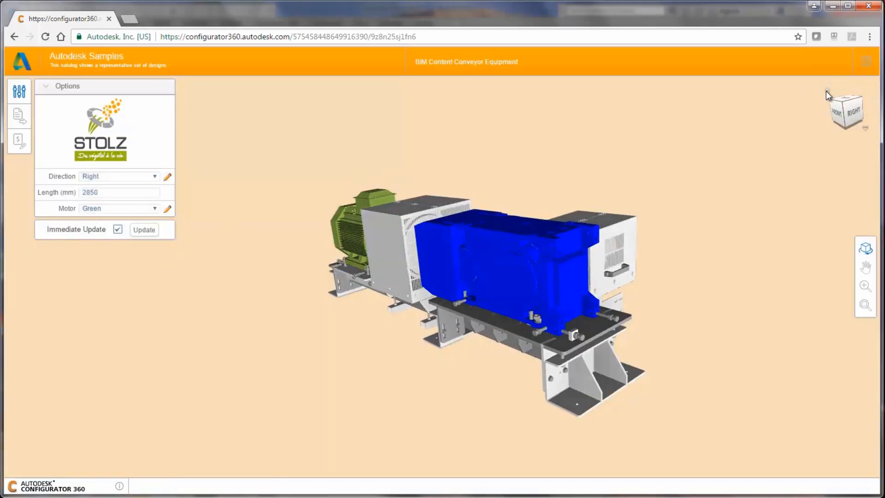
# - Download the configured conveyor equipment as an RFA file and open it in Revit
pyautogui.click(17, 115)
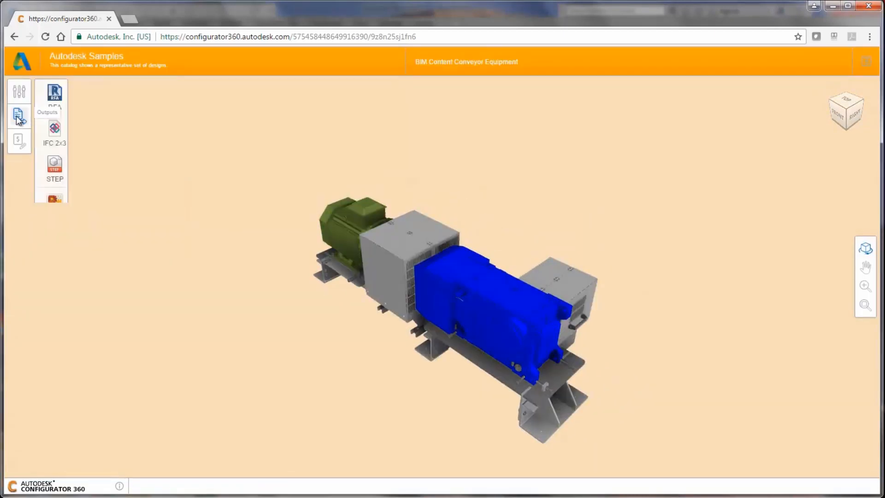
pyautogui.click(64, 102)
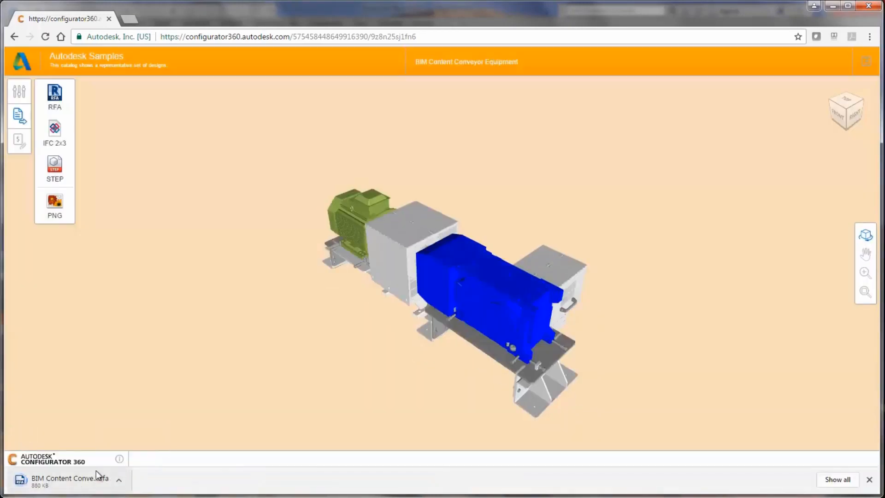
pyautogui.click(119, 479)
pyautogui.click(143, 411)
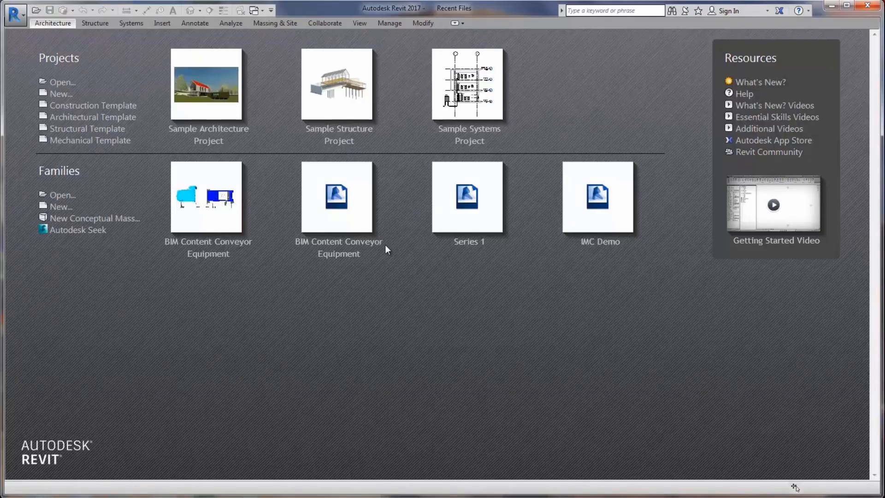
pyautogui.scroll(2, 481, 367)
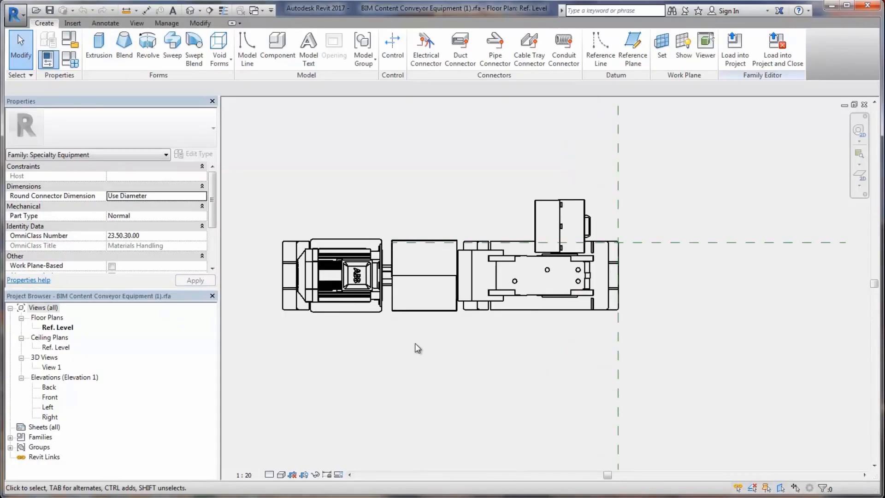
# - Inspect the downloaded family in 3D view View 1, check its OmniClass number, and review its family type parameters
pyautogui.doubleClick(53, 368)
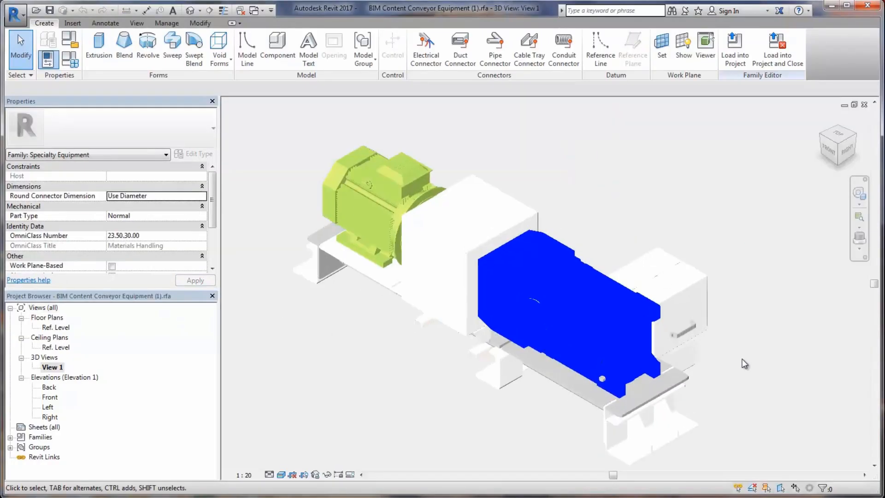
pyautogui.keyDown('shift'); pyautogui.moveTo(725, 378); pyautogui.dragTo(664, 331, button='middle'); pyautogui.keyUp('shift')
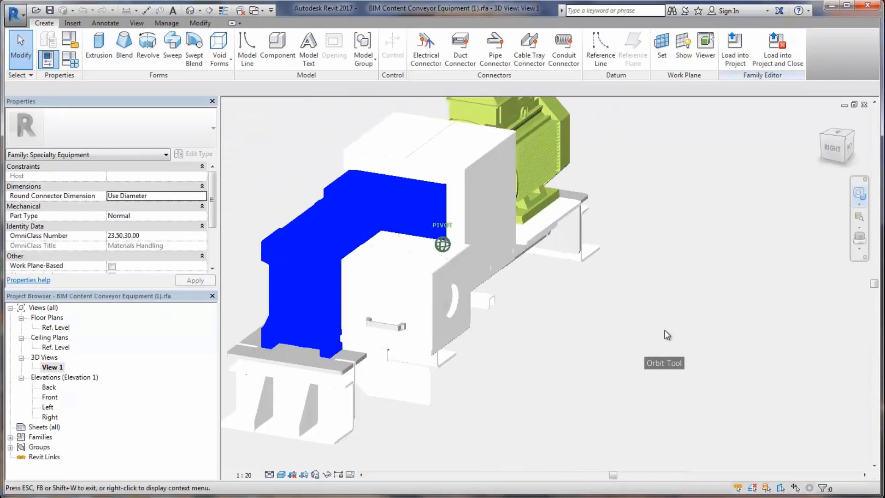
pyautogui.moveTo(142, 236); pyautogui.dragTo(100, 236)
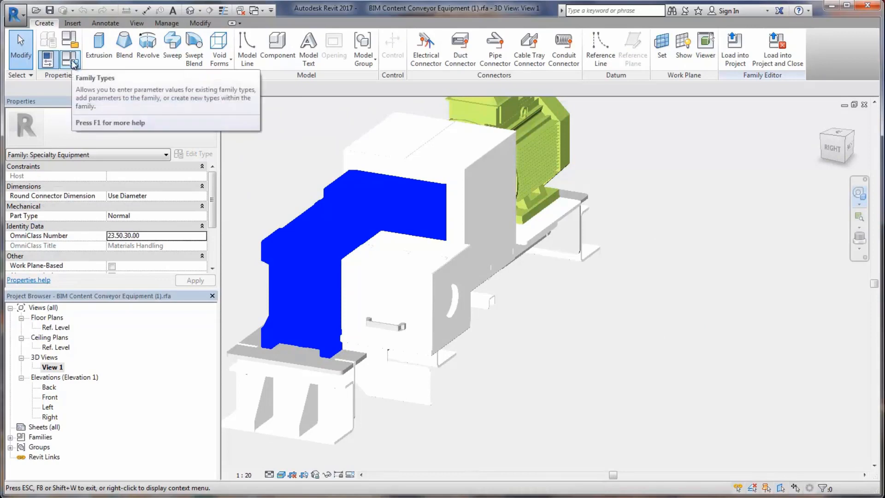
pyautogui.click(70, 59)
pyautogui.moveTo(463, 187); pyautogui.dragTo(466, 226)
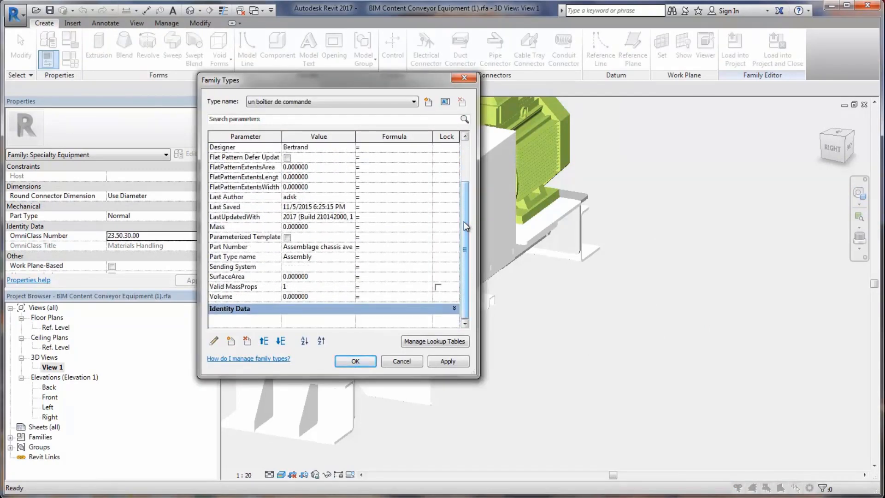